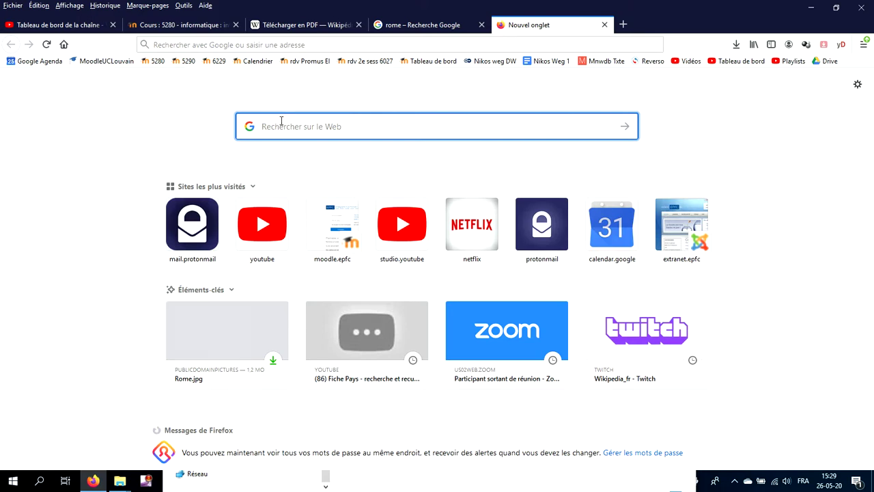
# Search the web for "italie le soir journal".
pyautogui.click(202, 44)
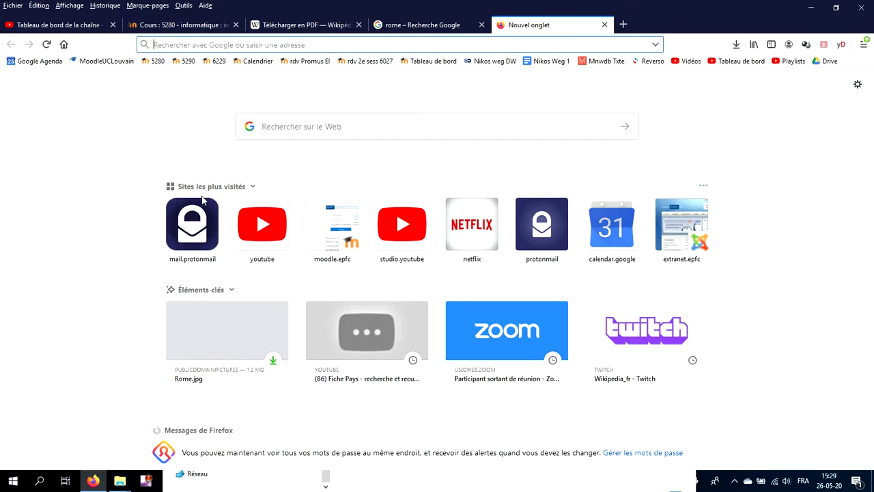
pyautogui.click(163, 43)
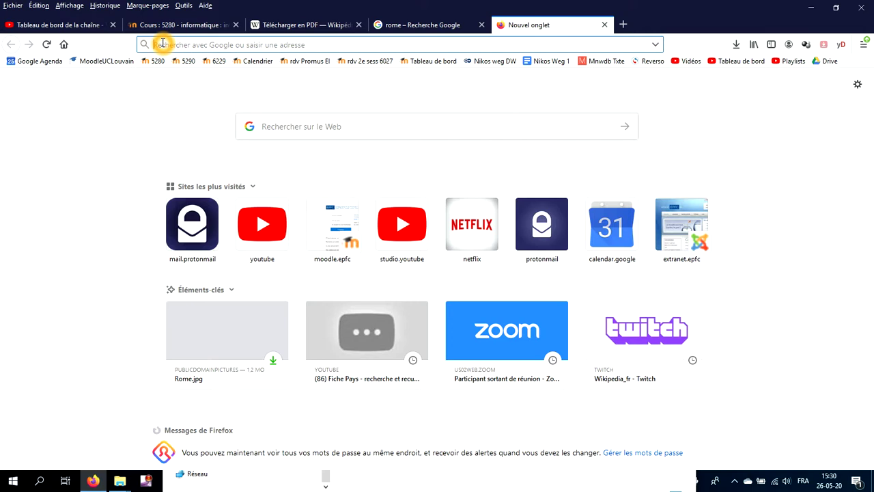
pyautogui.write('italie')
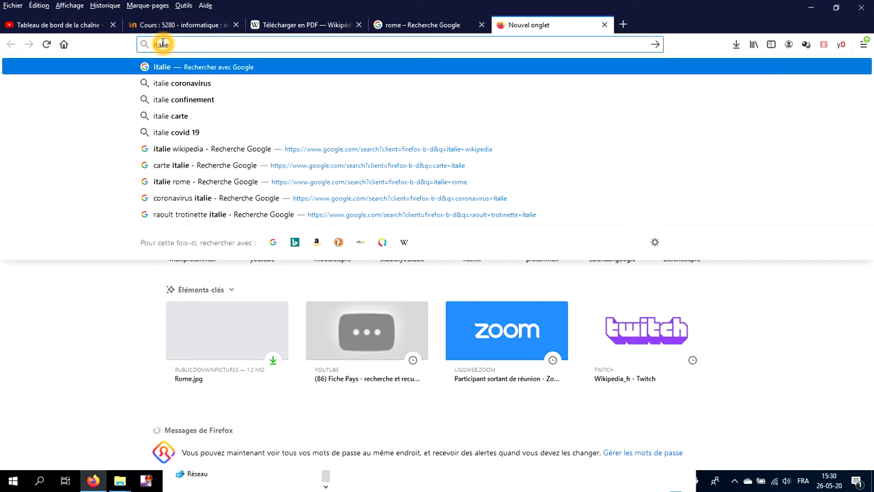
pyautogui.write('le')
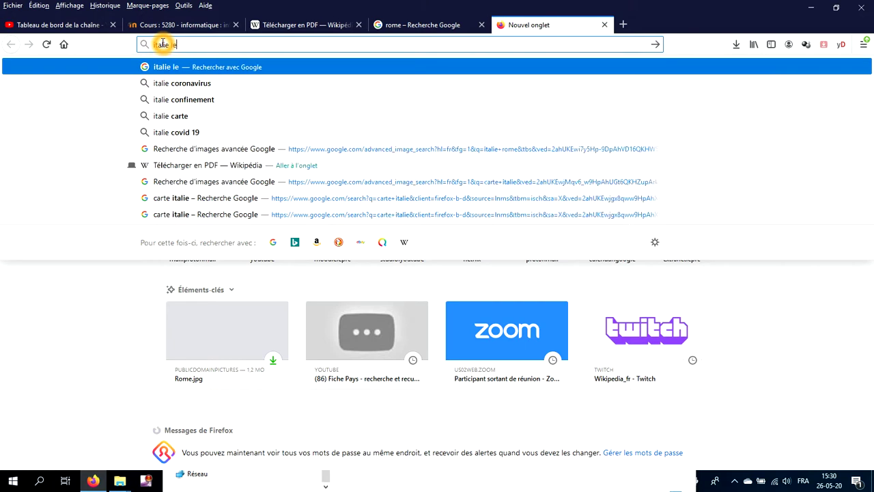
pyautogui.write(' soir journal')
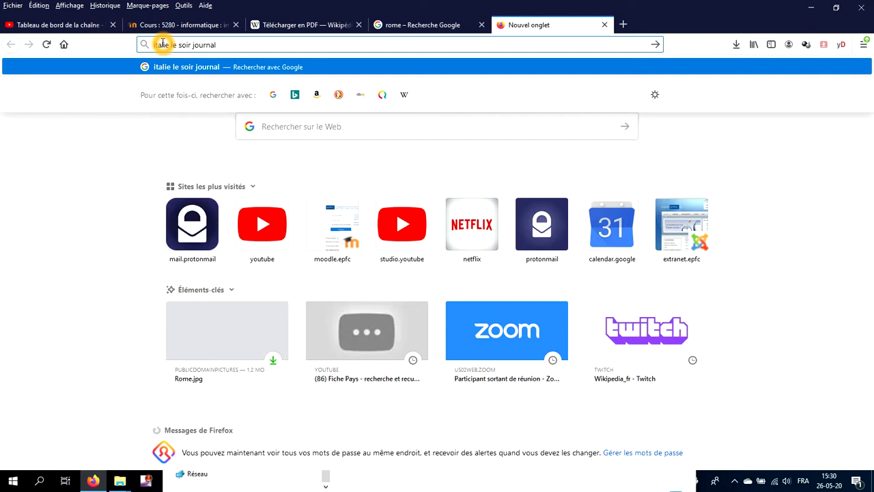
pyautogui.press('Return')
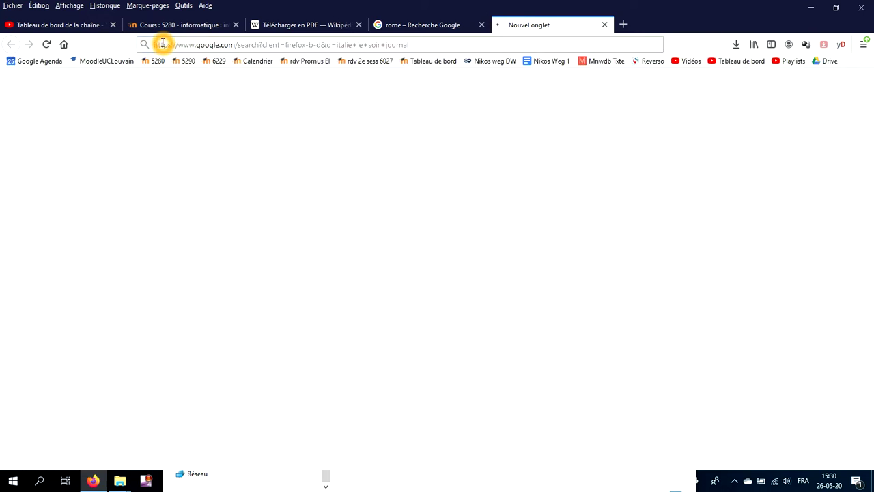
pyautogui.click(221, 129)
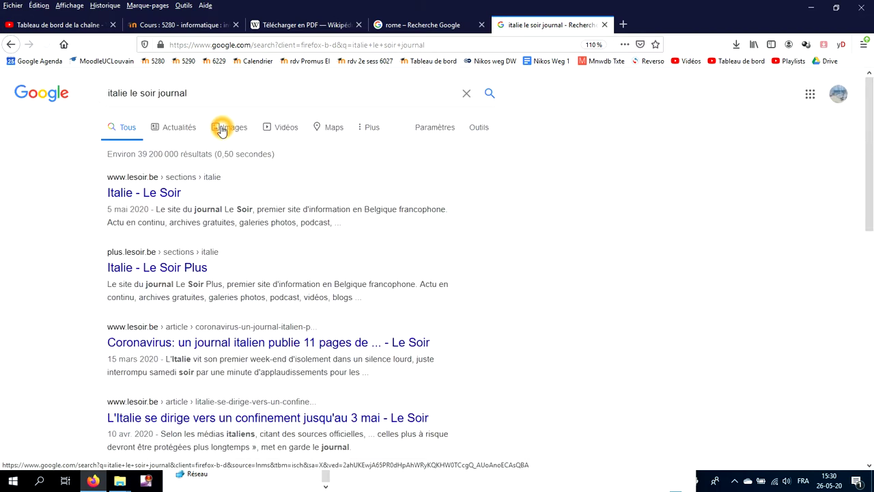
pyautogui.click(163, 194)
pyautogui.click(161, 206)
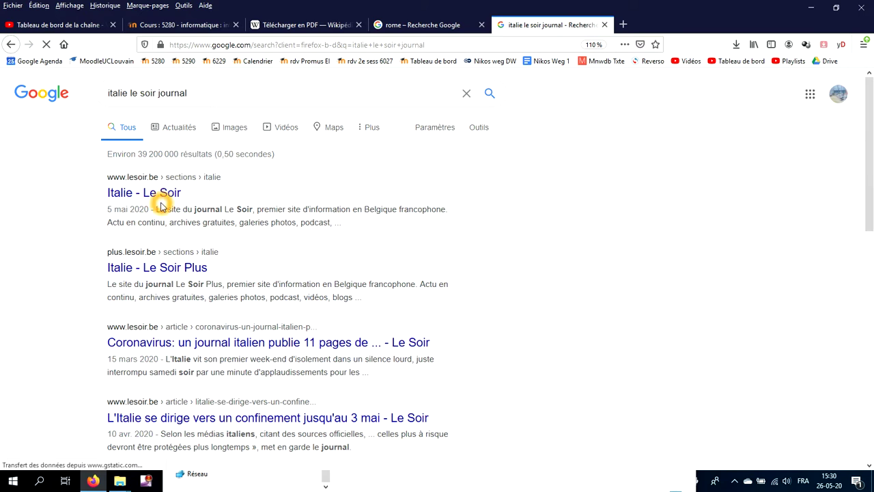
pyautogui.click(168, 194)
pyautogui.click(168, 195)
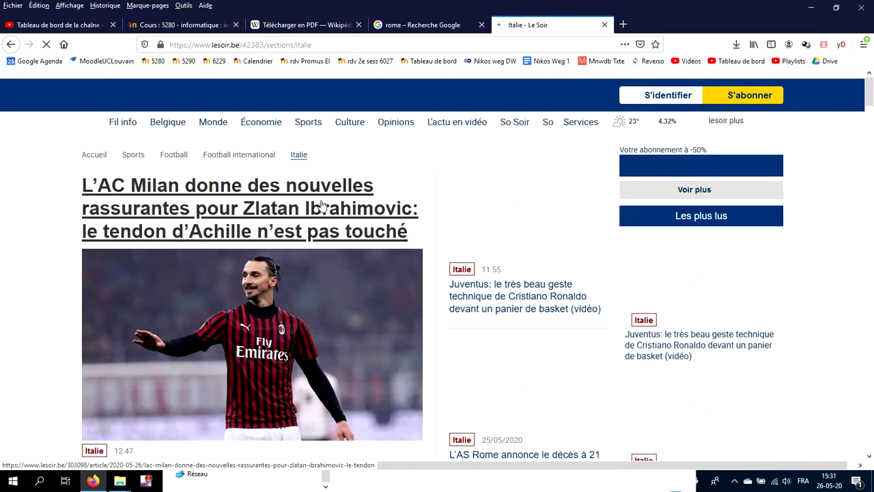
# Open the Italie section's lead article about AC Milan's reassuring news on Zlatan Ibrahimovic.
pyautogui.scroll(-6, 451, 232)
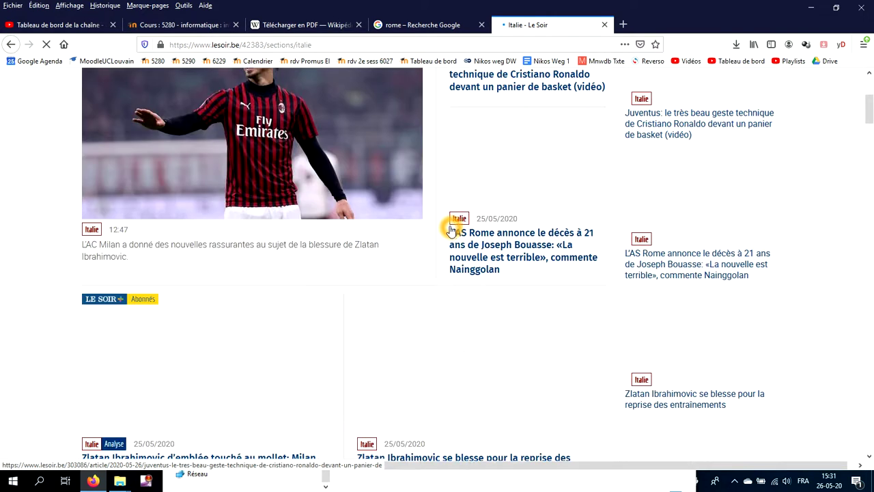
pyautogui.scroll(3, 454, 270)
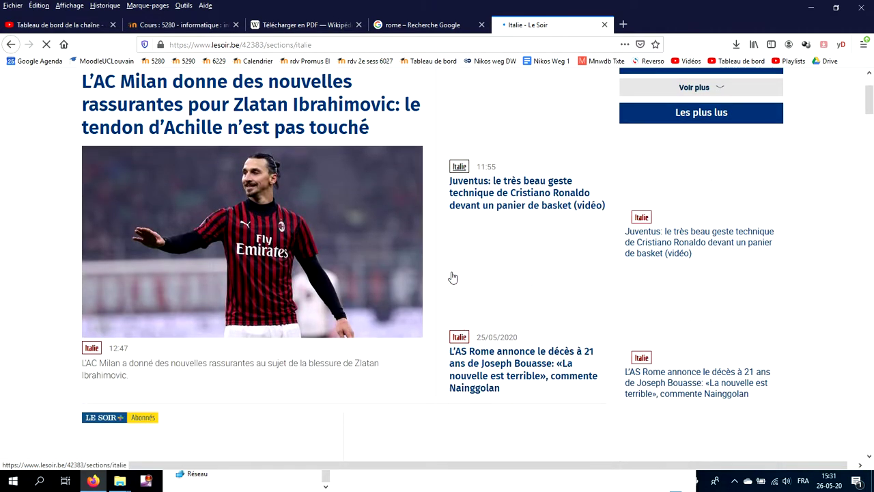
pyautogui.scroll(3, 451, 277)
pyautogui.scroll(-6, 403, 255)
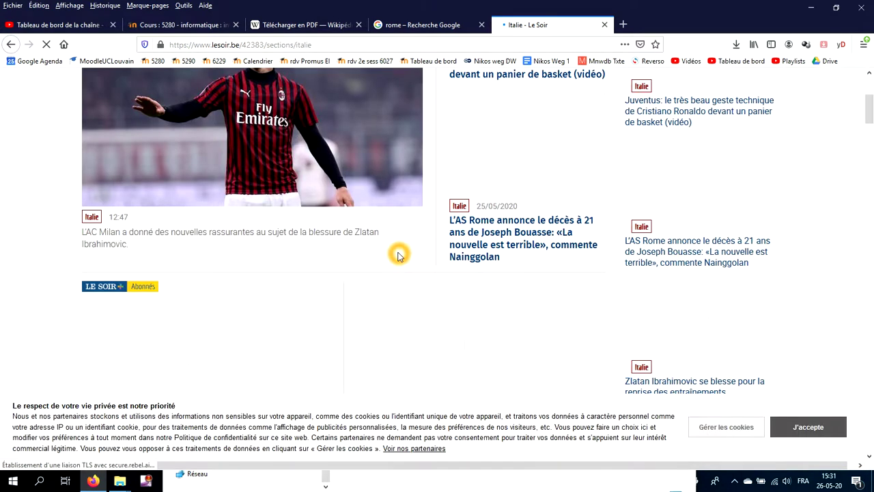
pyautogui.scroll(5, 398, 251)
pyautogui.scroll(1, 393, 247)
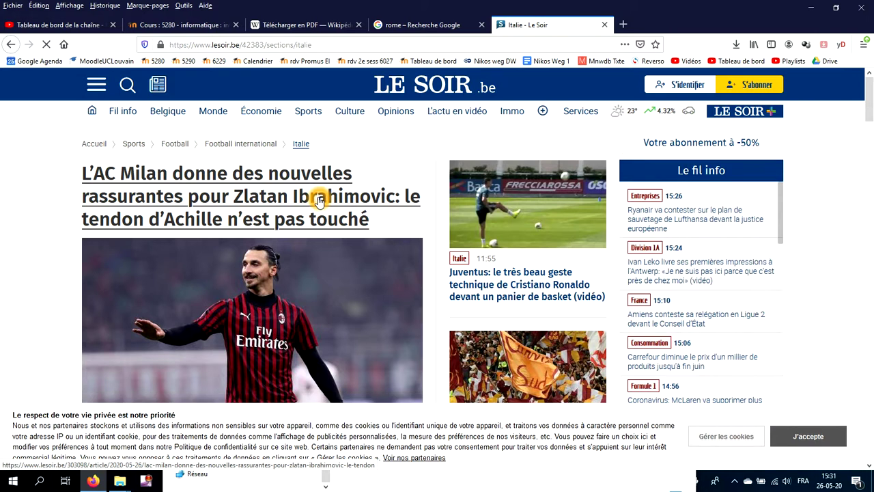
pyautogui.click(319, 200)
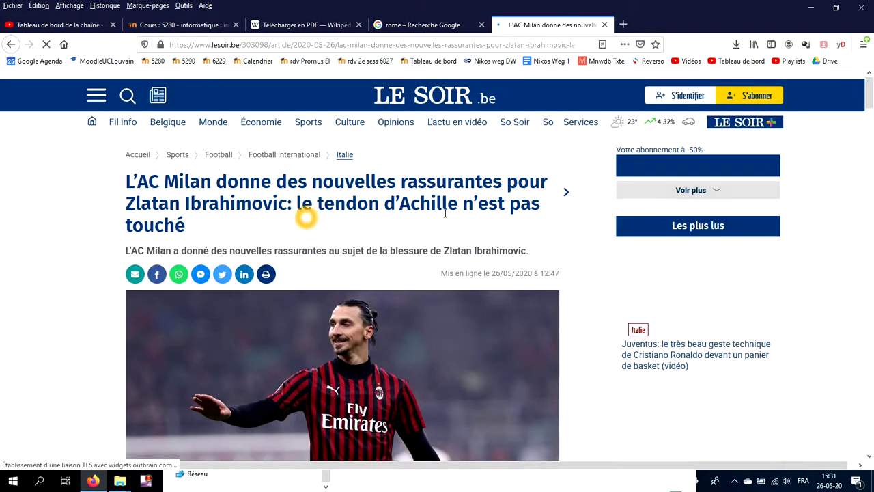
# Open the print preview of the AC Milan article.
pyautogui.click(552, 329)
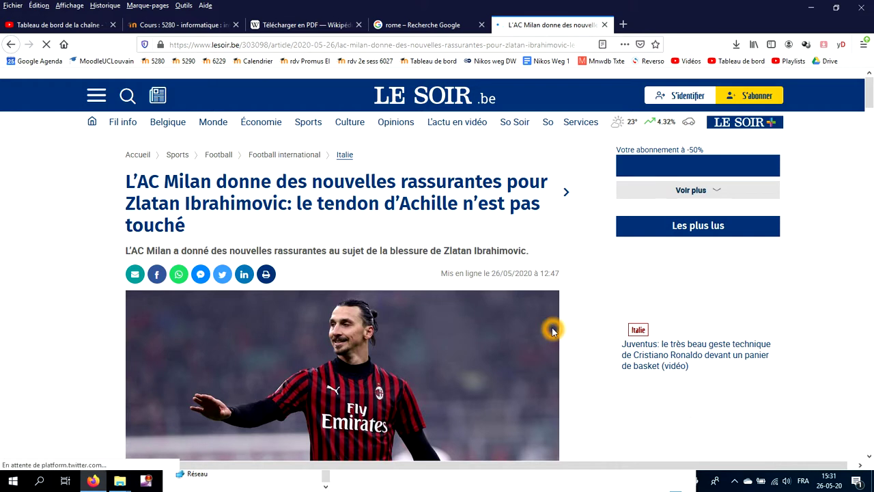
pyautogui.scroll(-6, 594, 344)
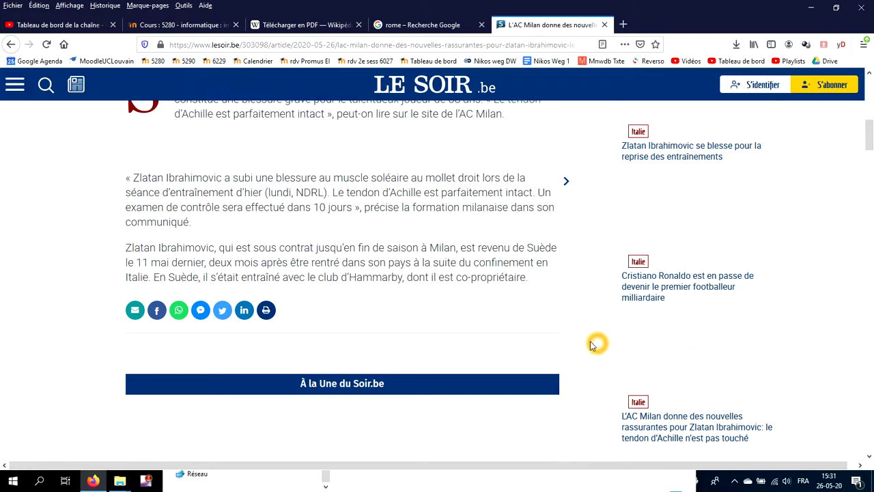
pyautogui.scroll(-3, 593, 345)
pyautogui.scroll(6, 592, 345)
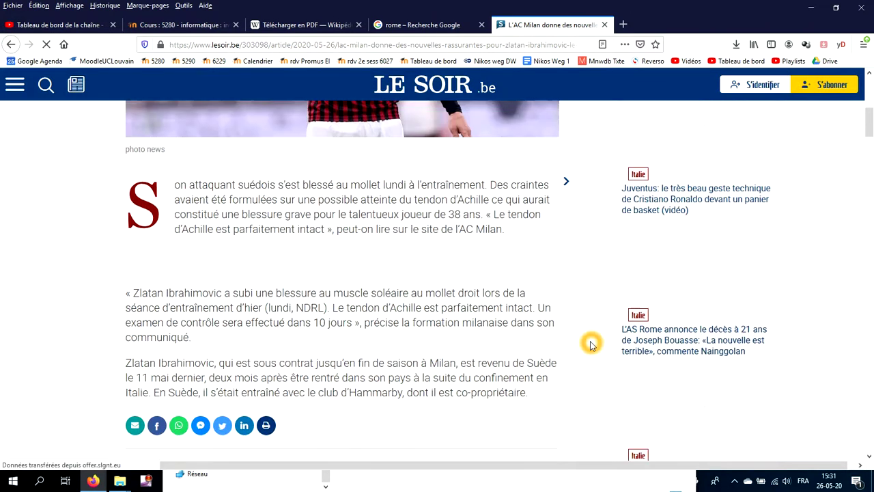
pyautogui.scroll(3, 591, 345)
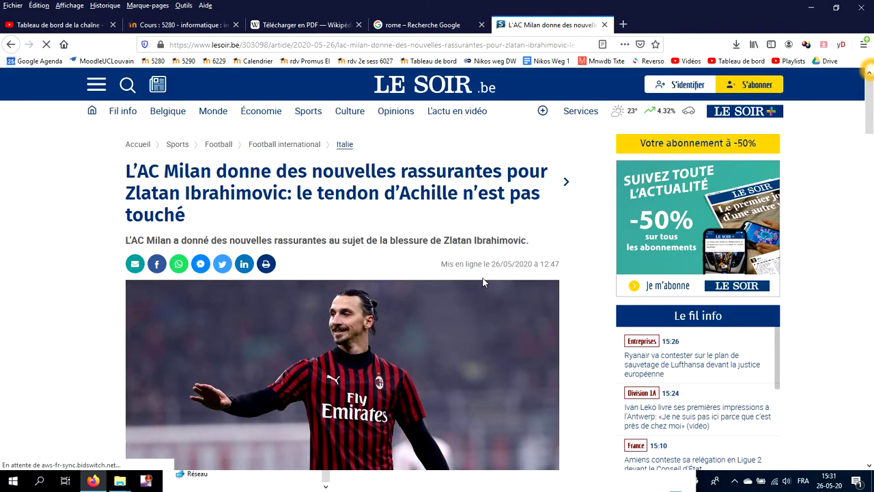
pyautogui.scroll(-2, 482, 244)
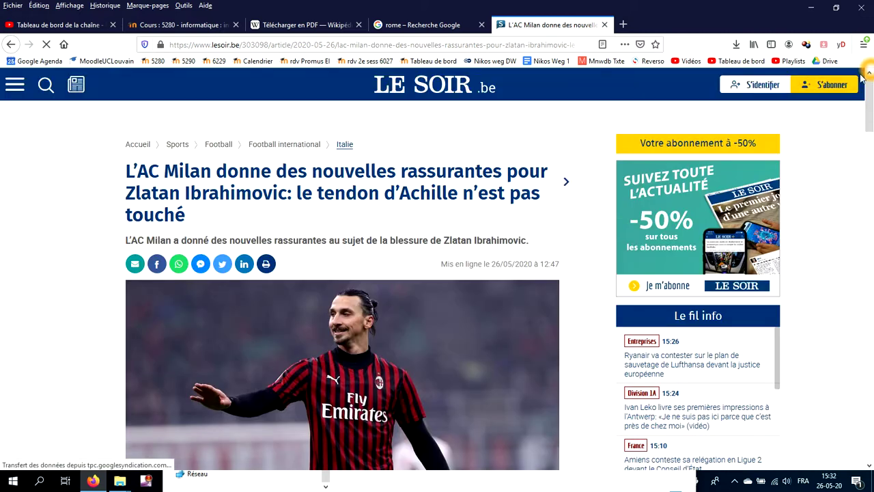
pyautogui.click(862, 45)
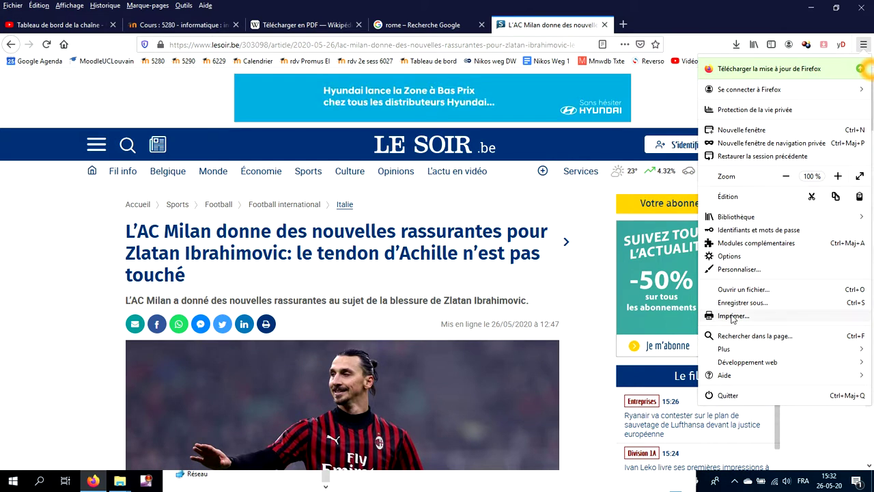
pyautogui.click(733, 316)
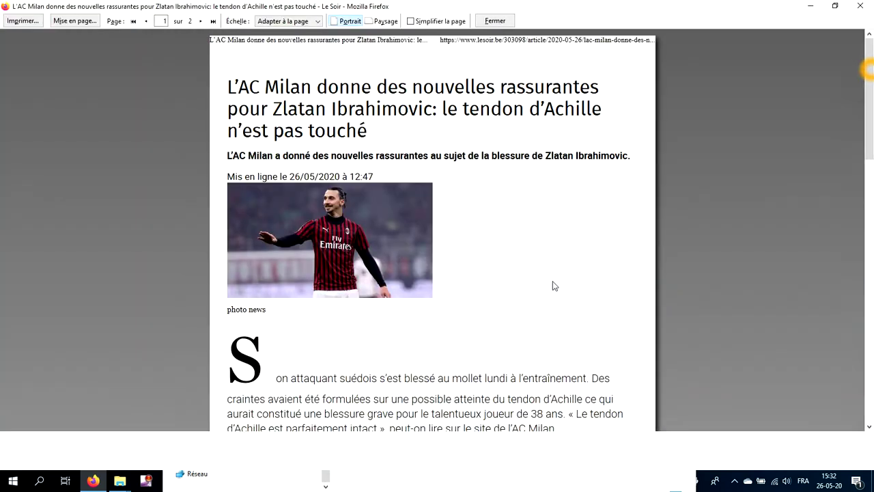
# Check the article's text and images across both pages of the print preview.
pyautogui.scroll(-10, 554, 285)
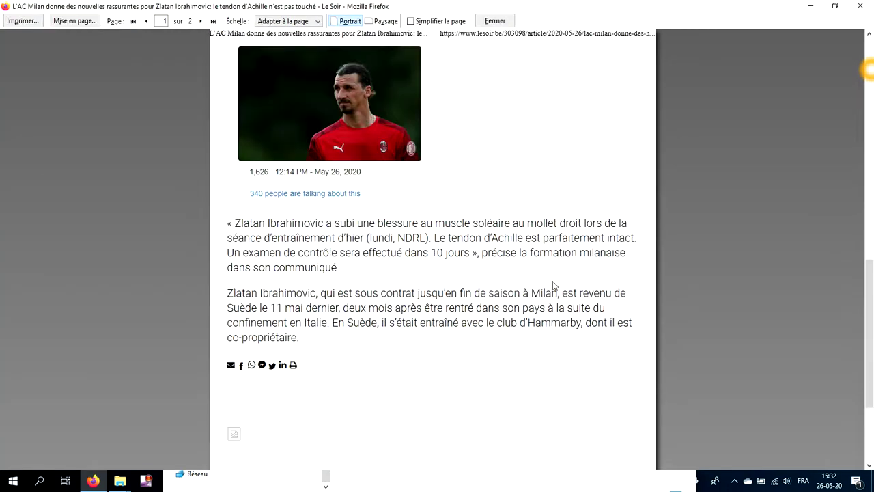
pyautogui.scroll(-3, 554, 286)
pyautogui.scroll(15, 553, 285)
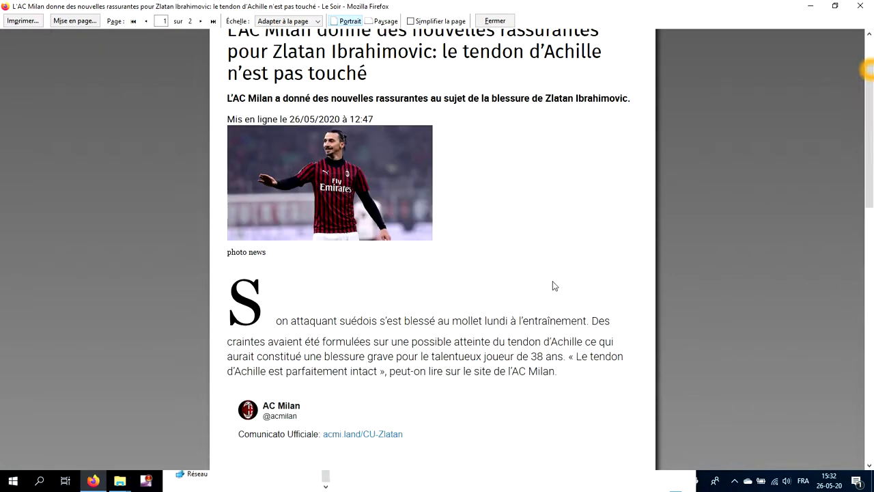
pyautogui.scroll(1, 554, 286)
pyautogui.scroll(-12, 554, 286)
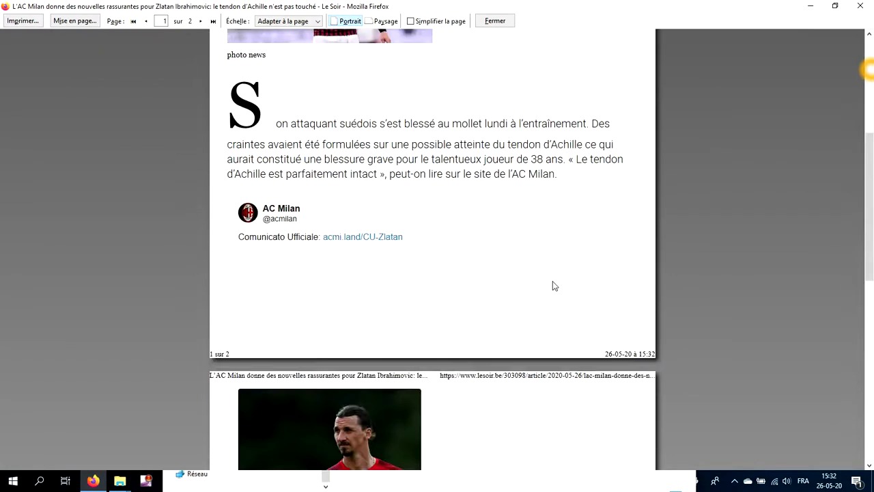
pyautogui.scroll(7, 554, 285)
pyautogui.scroll(5, 554, 285)
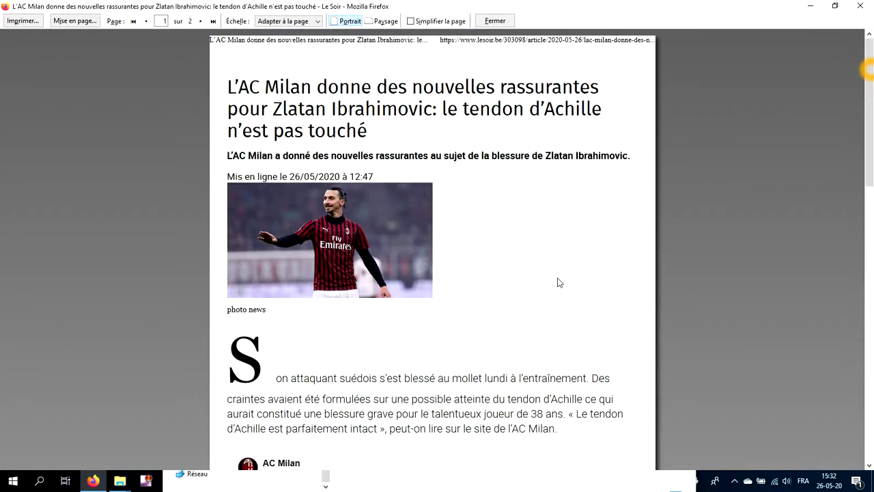
# Print the article with Foxit Reader PDF Printer under the file name "Article sur Italie foot" and cancel the running print job.
pyautogui.click(23, 21)
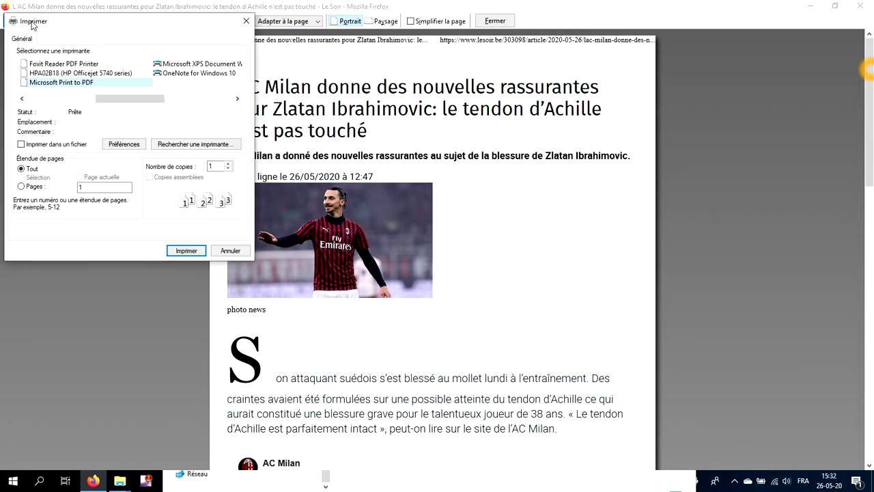
pyautogui.click(55, 65)
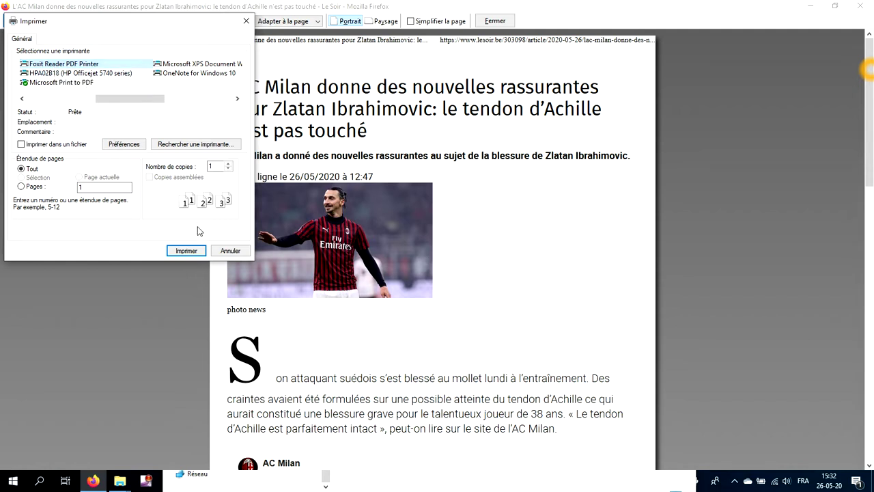
pyautogui.click(198, 251)
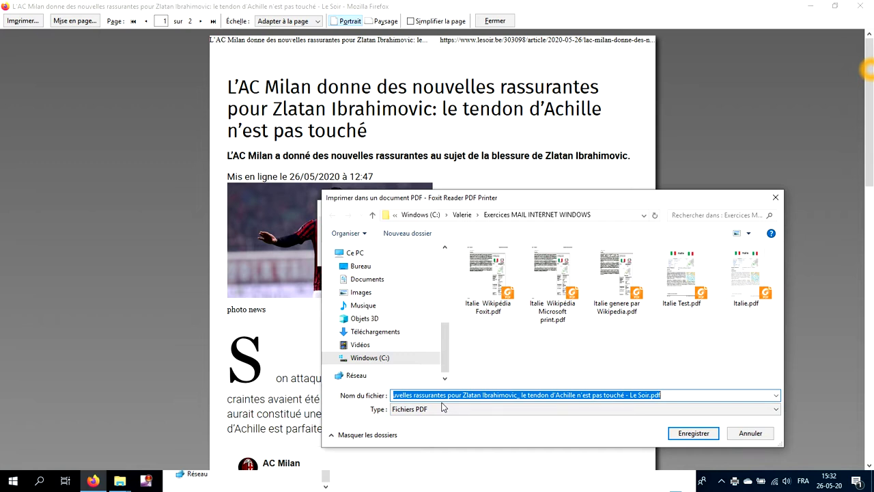
pyautogui.write('Article')
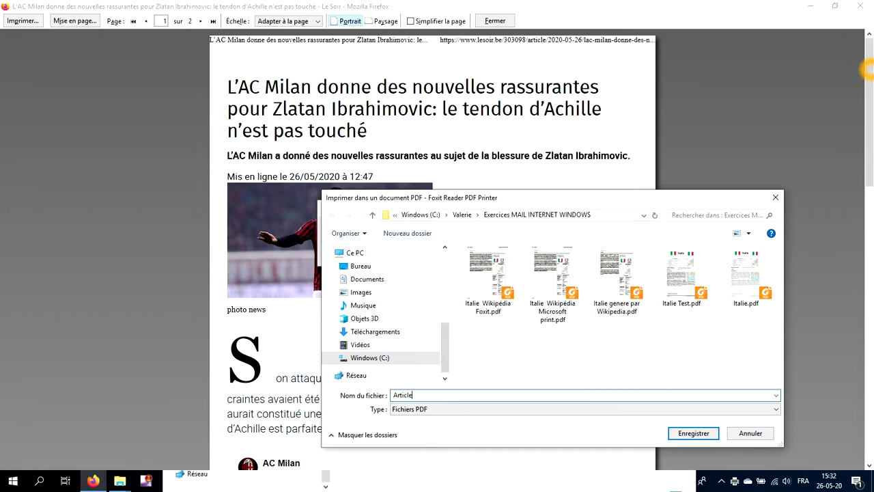
pyautogui.write(' sur Italie foot')
pyautogui.click(694, 433)
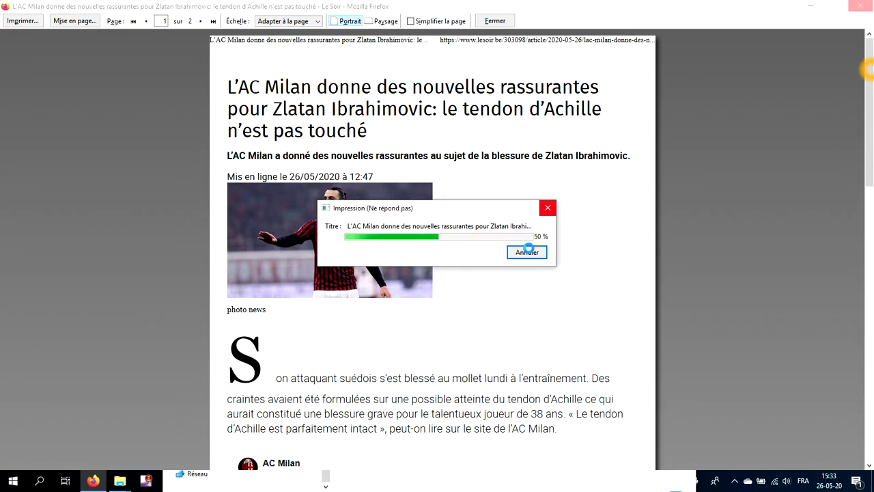
pyautogui.click(527, 252)
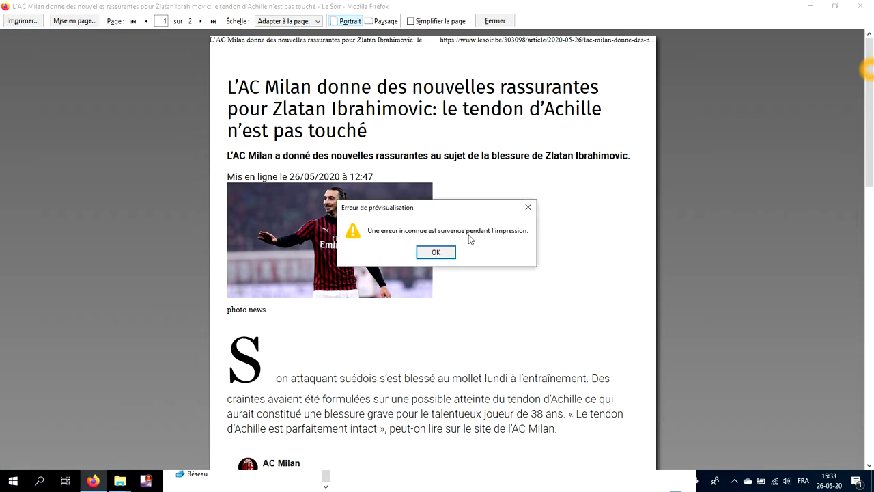
pyautogui.click(444, 253)
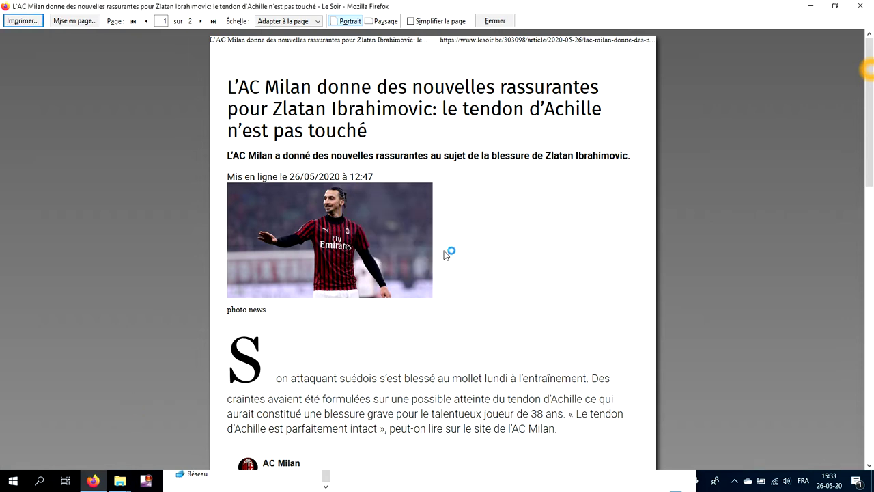
# Switch to Foxit Reader and examine the generated file Article sur Italie foot.pdf.
pyautogui.click(23, 21)
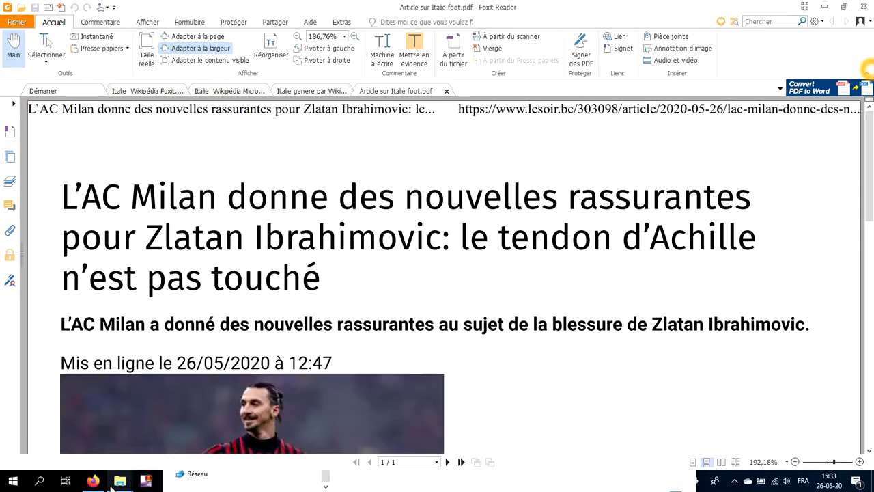
pyautogui.moveTo(104, 487)
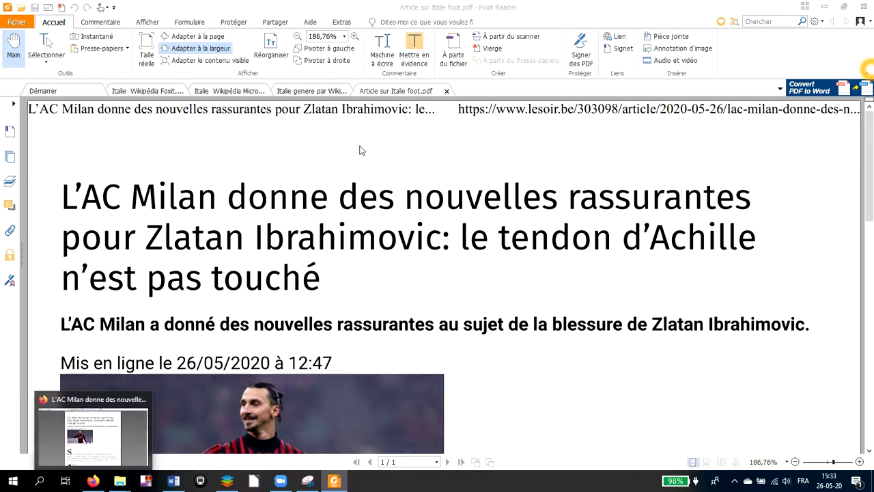
pyautogui.scroll(-3, 368, 157)
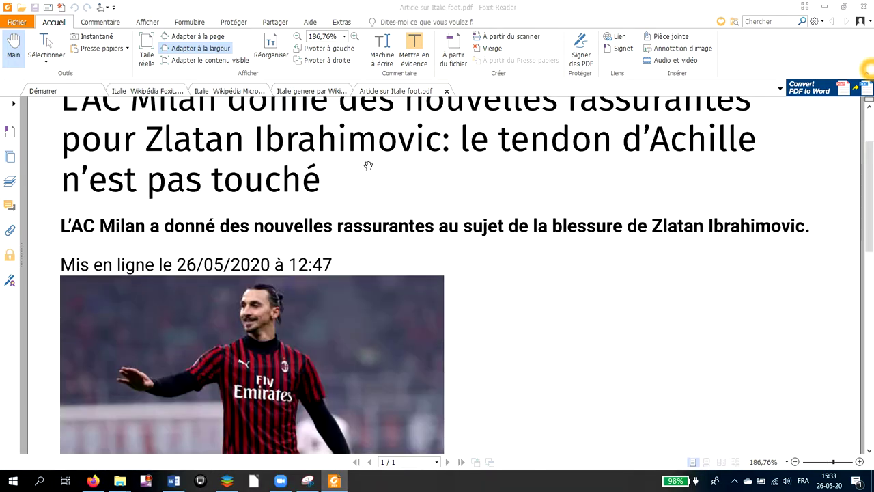
# Display the page thumbnails of Article sur Italie foot.pdf.
pyautogui.click(10, 158)
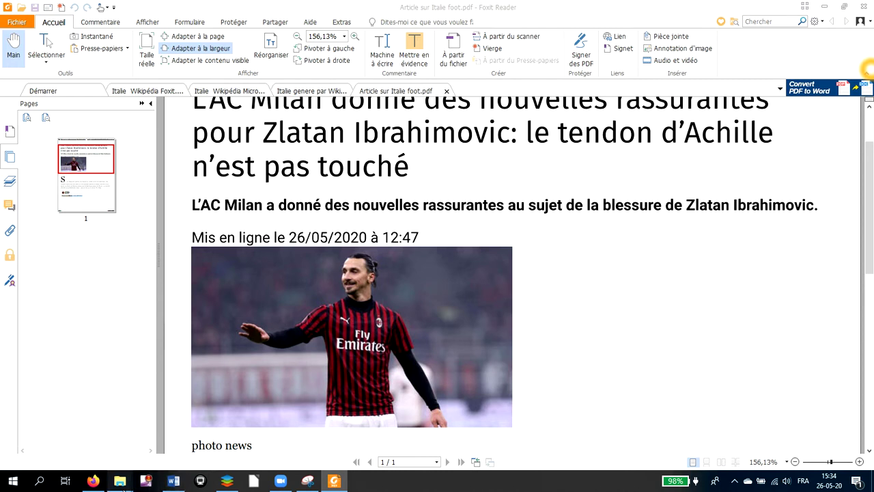
pyautogui.moveTo(121, 482)
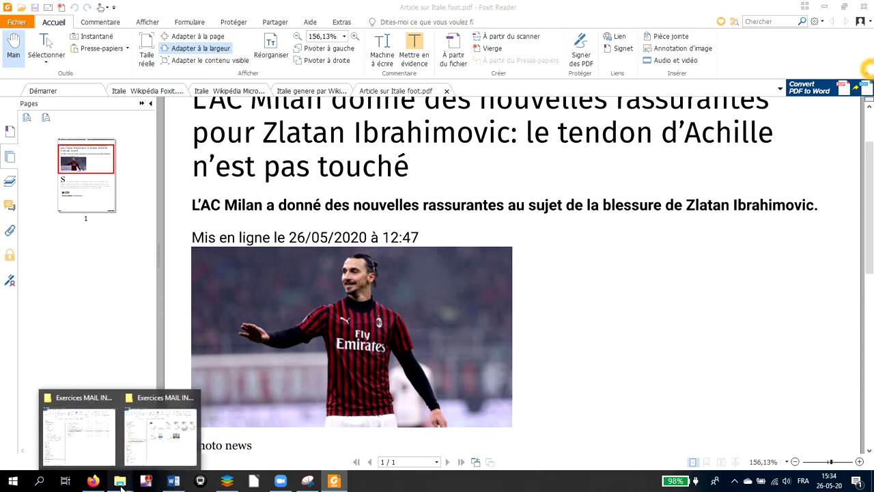
pyautogui.moveTo(168, 400)
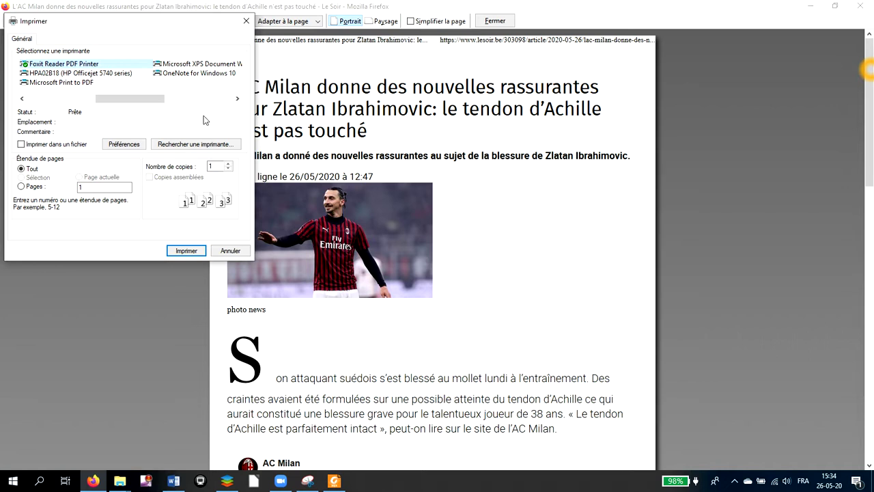
# Try to print the article with Microsoft Print to PDF, replacing the existing file Article sur Italie foot.pdf.
pyautogui.click(87, 83)
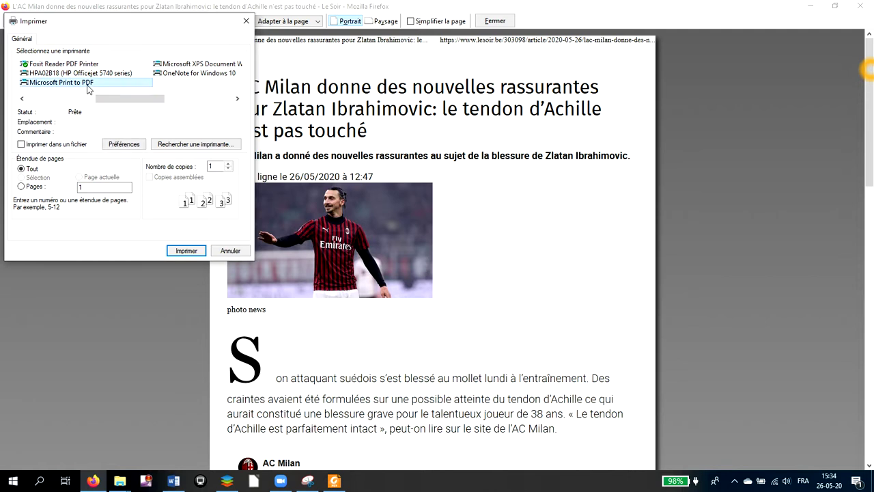
pyautogui.click(184, 255)
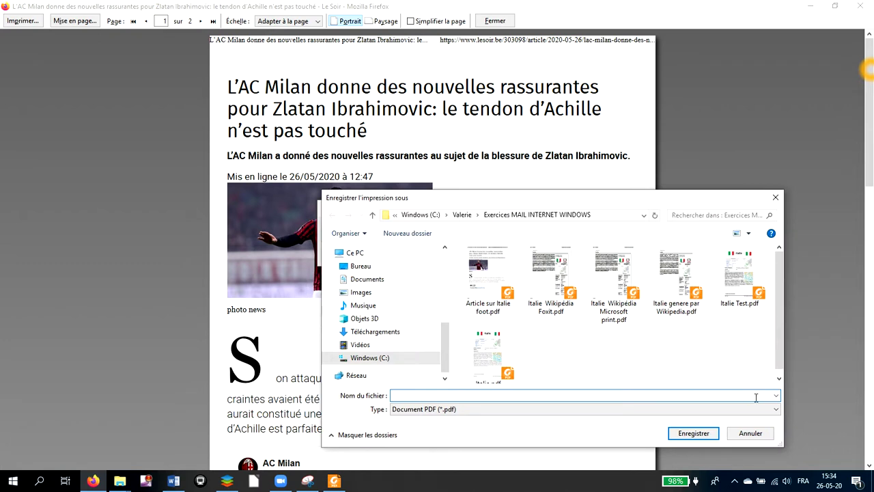
pyautogui.click(778, 379)
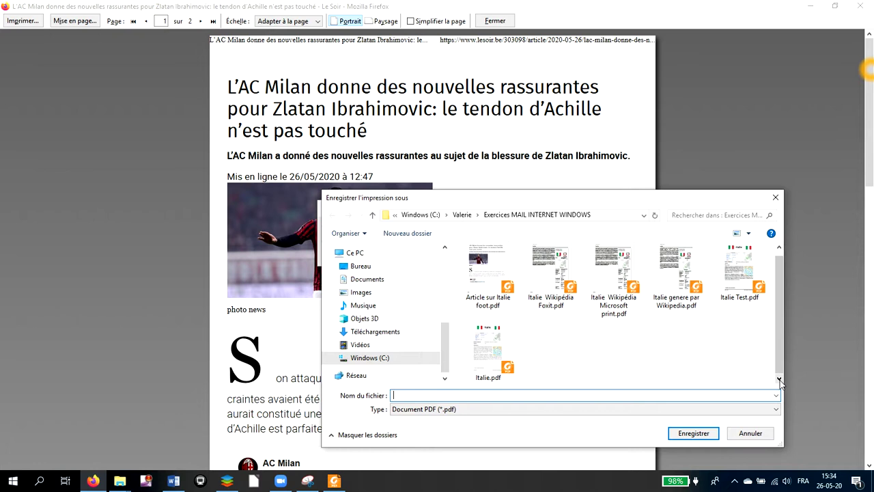
pyautogui.click(496, 273)
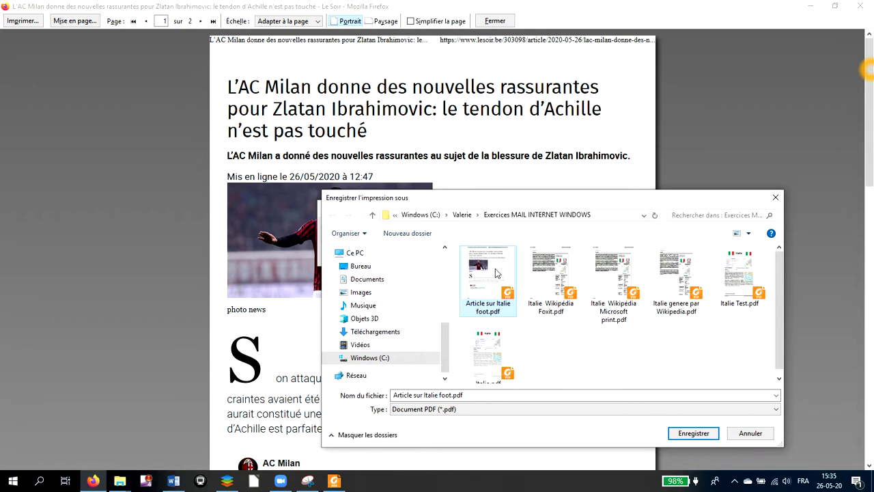
pyautogui.click(688, 434)
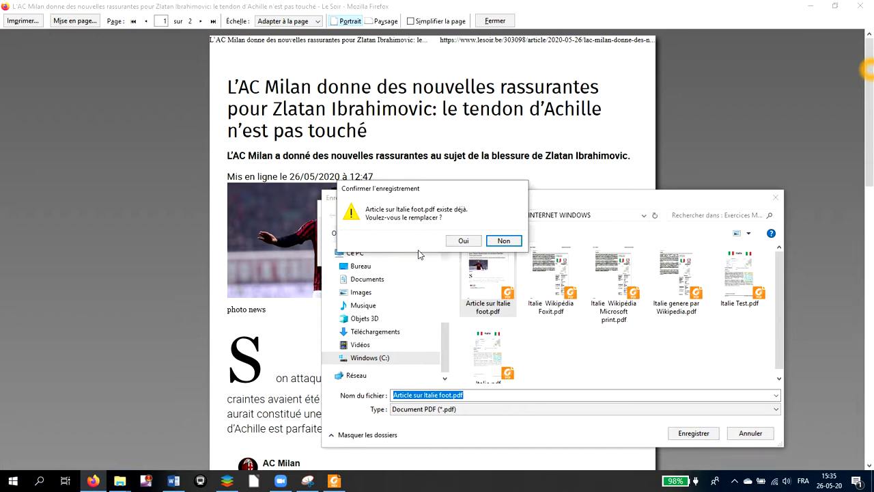
pyautogui.click(463, 239)
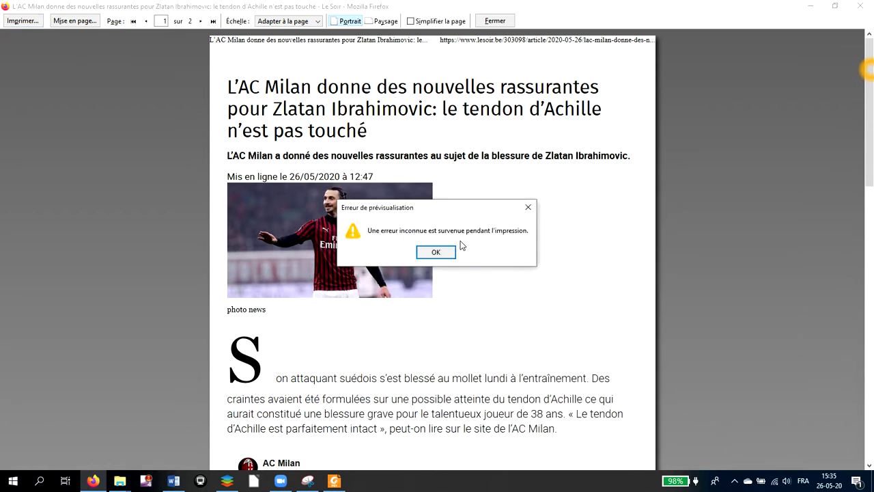
pyautogui.click(445, 252)
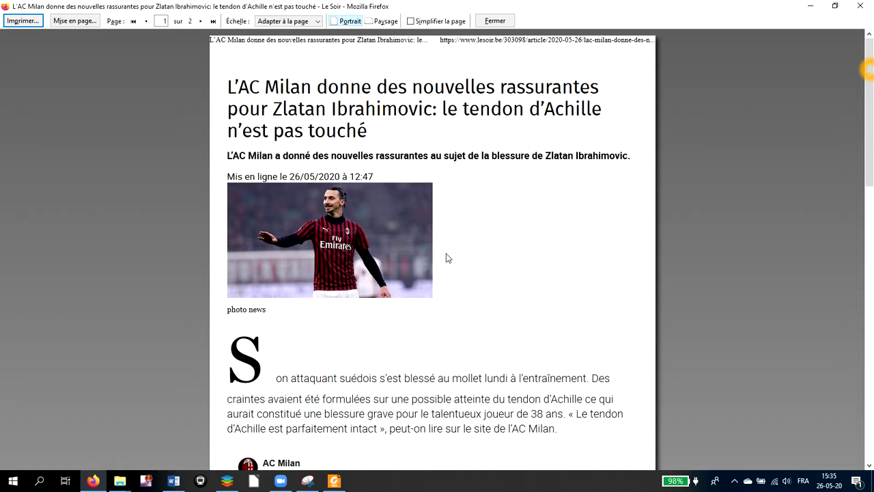
# Print the article with Microsoft Print to PDF under the file name "Article sur Italie foot 2.pdf".
pyautogui.click(23, 21)
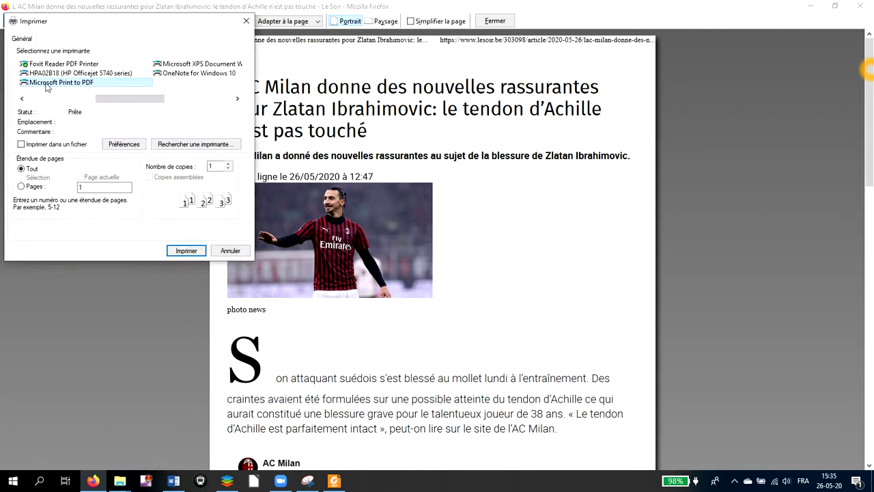
pyautogui.click(184, 251)
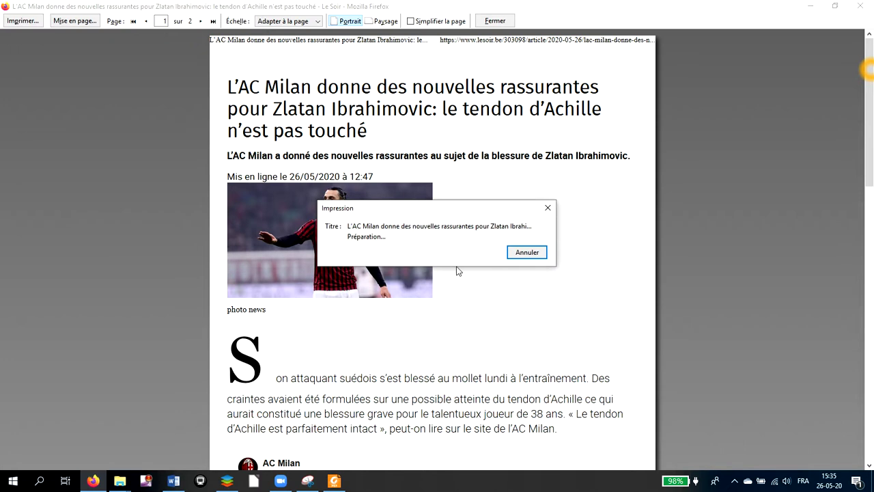
pyautogui.click(489, 277)
pyautogui.click(456, 396)
pyautogui.click(454, 396)
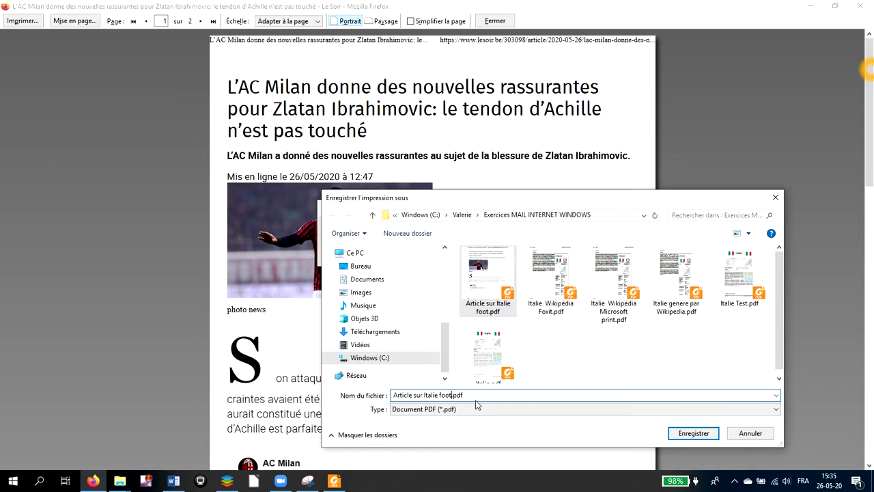
pyautogui.write('2')
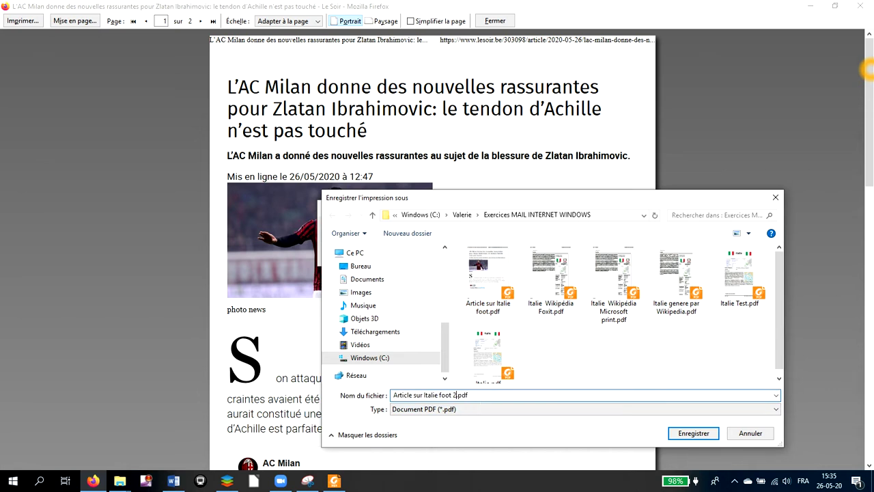
pyautogui.press('Return')
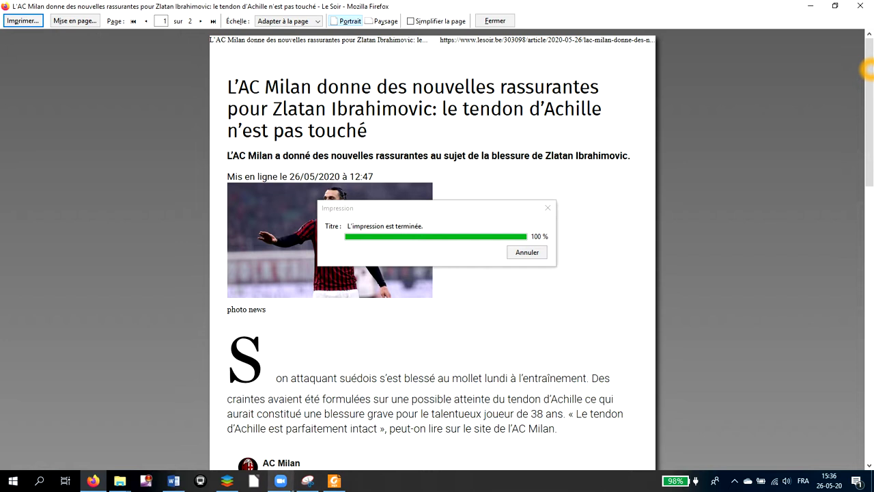
# Switch to Foxit Reader and compare the pages of the Foxit and Microsoft print versions of the Wikipedia Italie PDF.
pyautogui.click(334, 486)
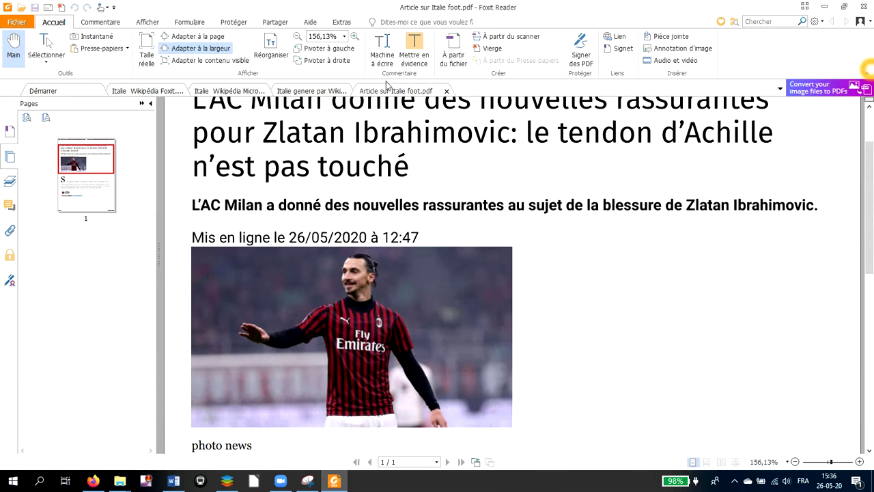
pyautogui.click(326, 93)
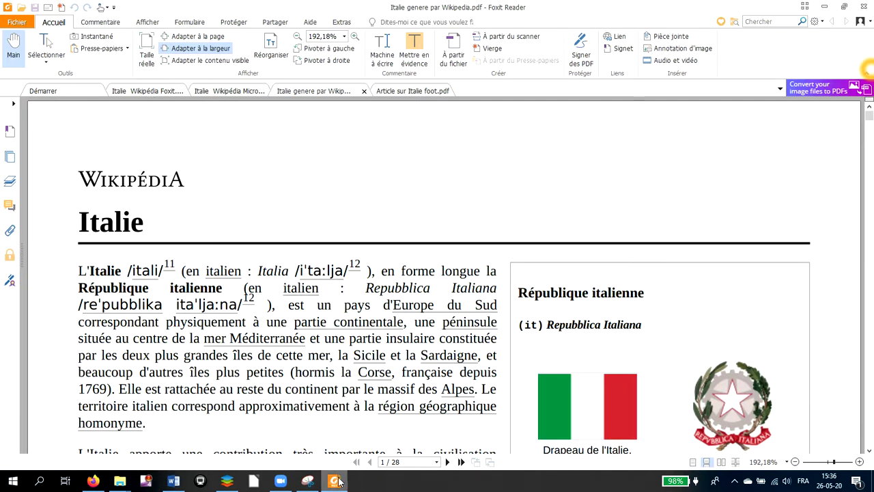
pyautogui.click(141, 92)
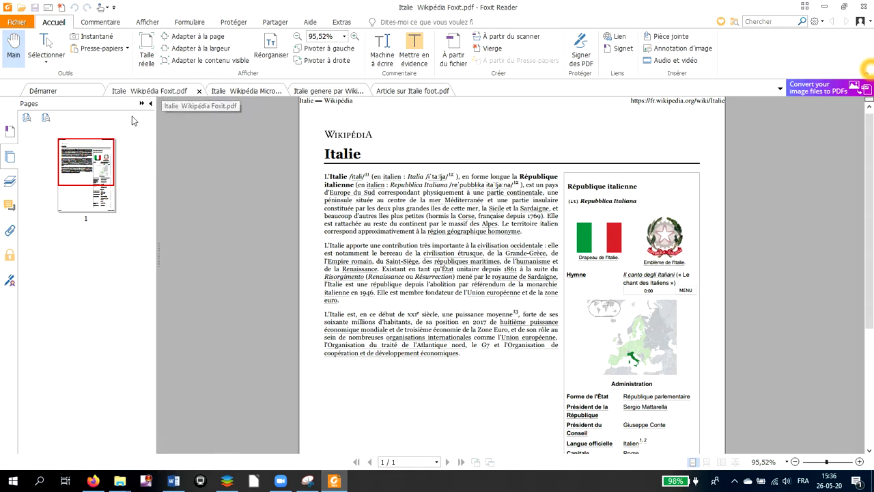
pyautogui.click(237, 93)
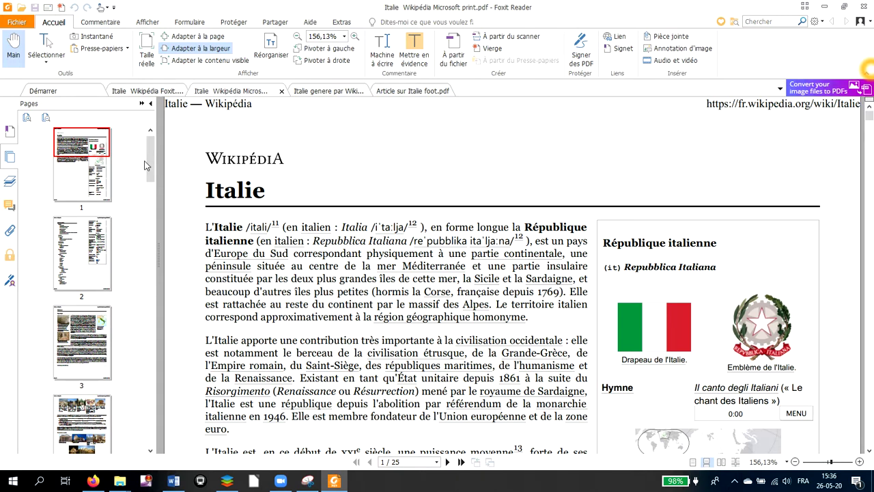
pyautogui.moveTo(152, 161); pyautogui.dragTo(149, 440)
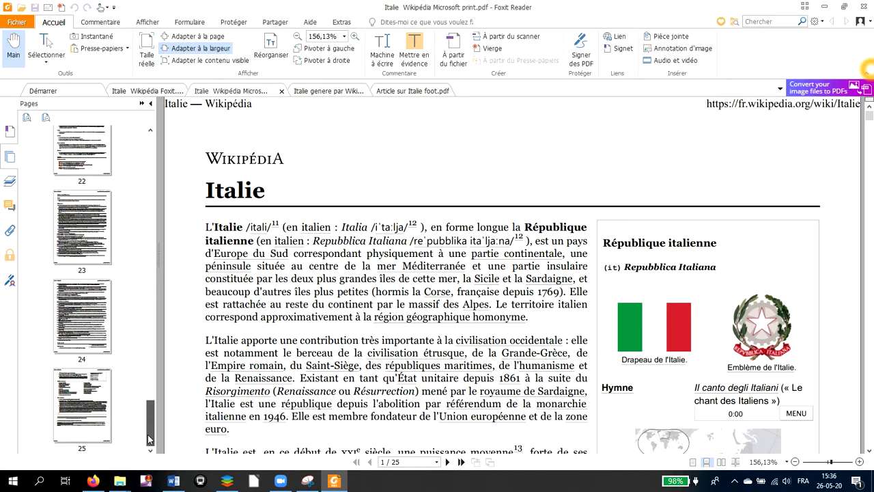
# Browse the page thumbnails of Italie genere par Wikipedia.pdf and inspect pages between 15 and 18.
pyautogui.click(330, 91)
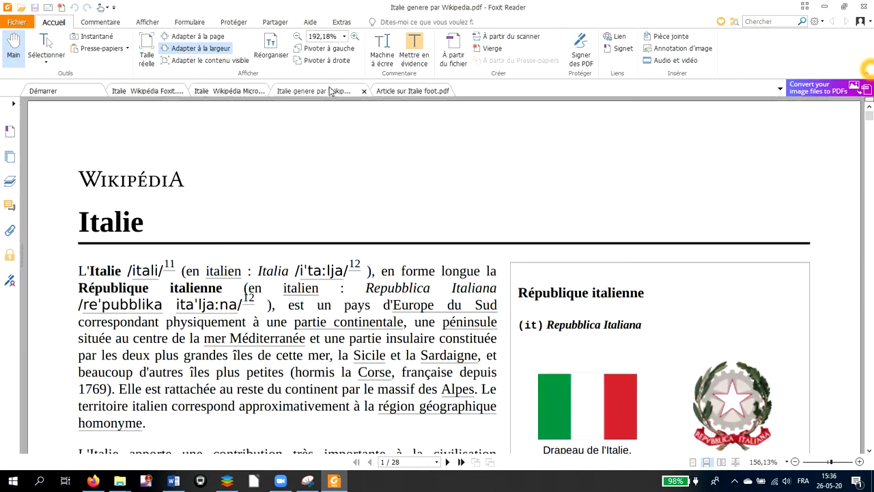
pyautogui.click(11, 160)
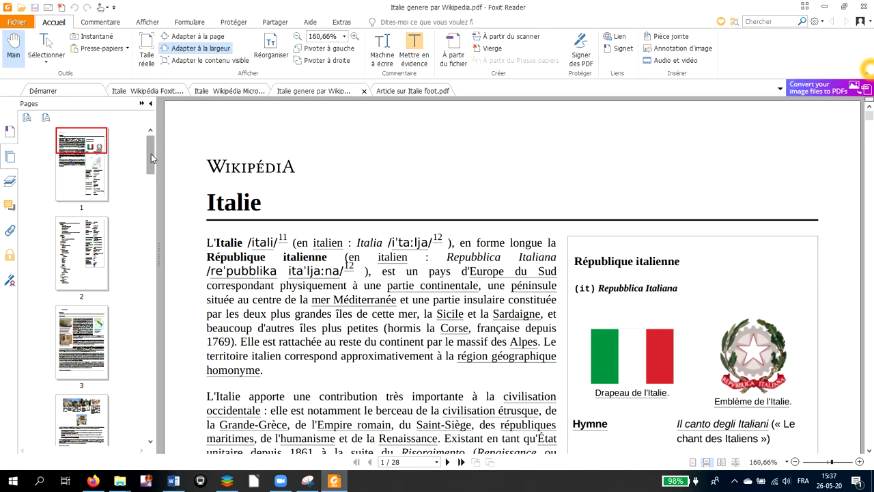
pyautogui.moveTo(151, 153); pyautogui.dragTo(137, 295)
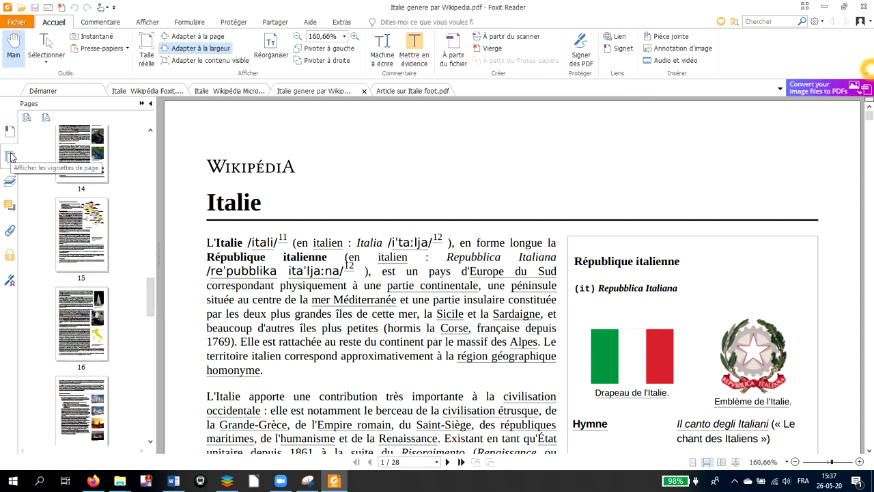
pyautogui.click(100, 333)
pyautogui.click(94, 412)
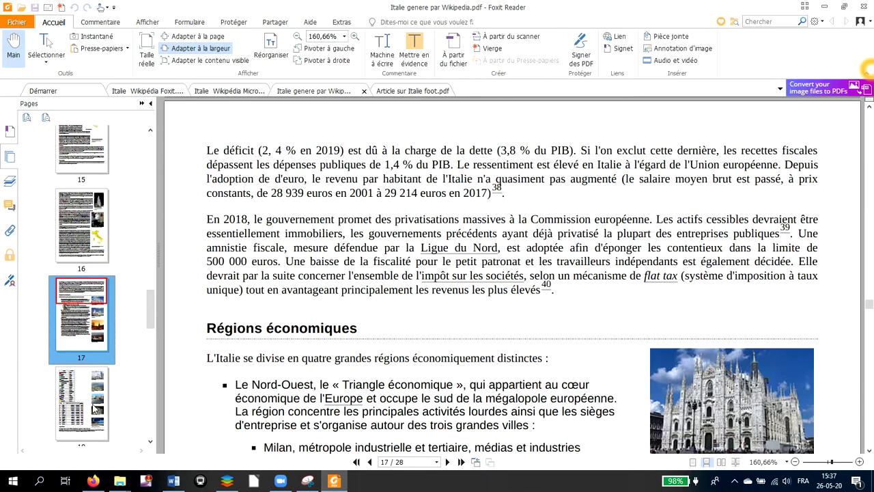
pyautogui.click(96, 409)
pyautogui.click(98, 168)
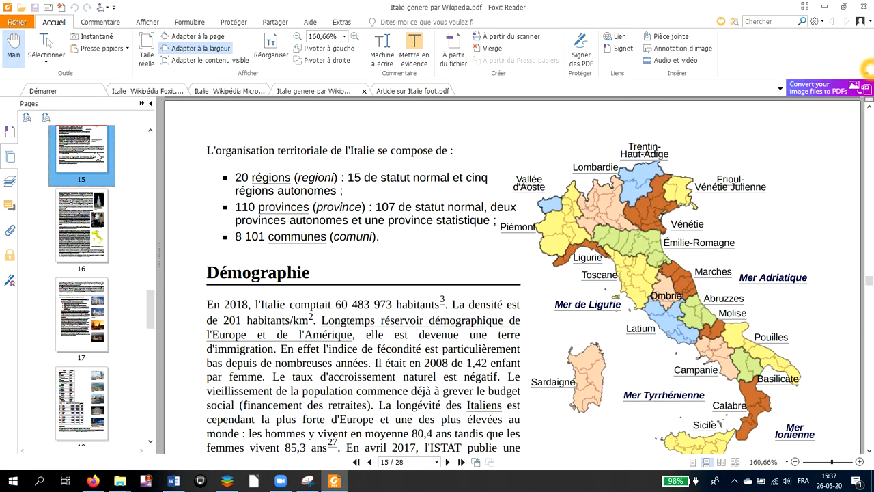
# Return to Article sur Italie foot.pdf and close Foxit Reader with all its open documents.
pyautogui.click(425, 93)
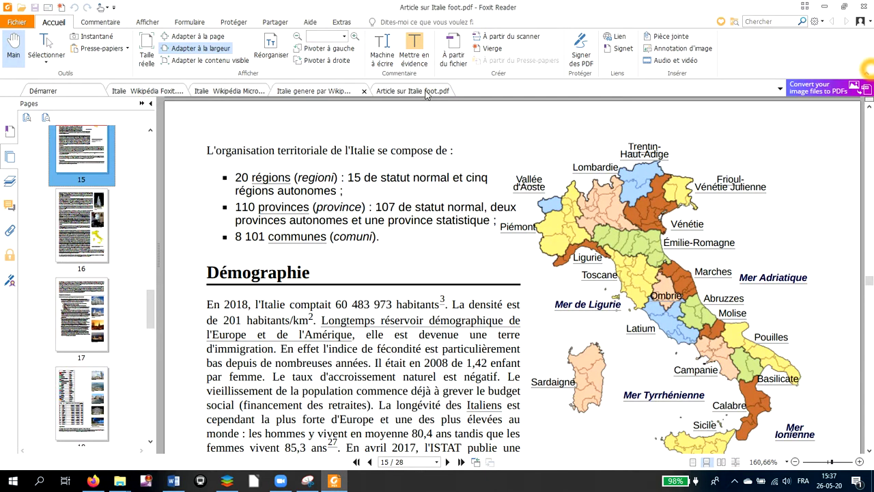
pyautogui.click(865, 8)
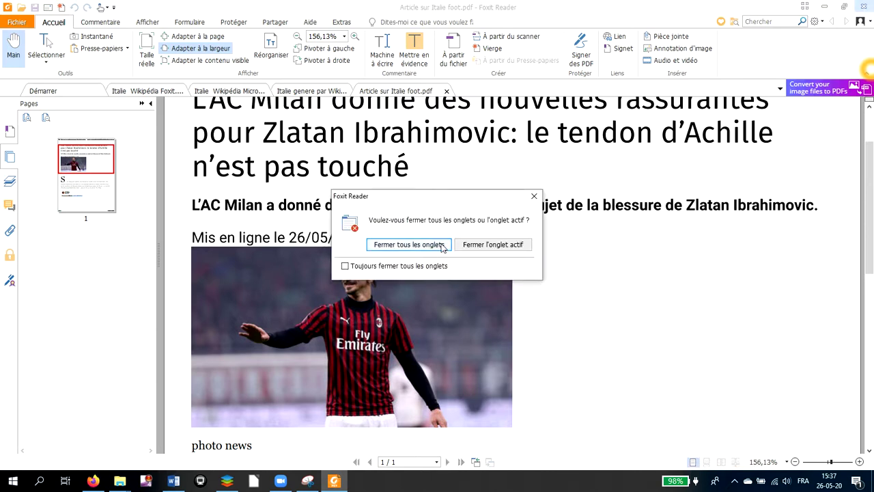
pyautogui.click(443, 246)
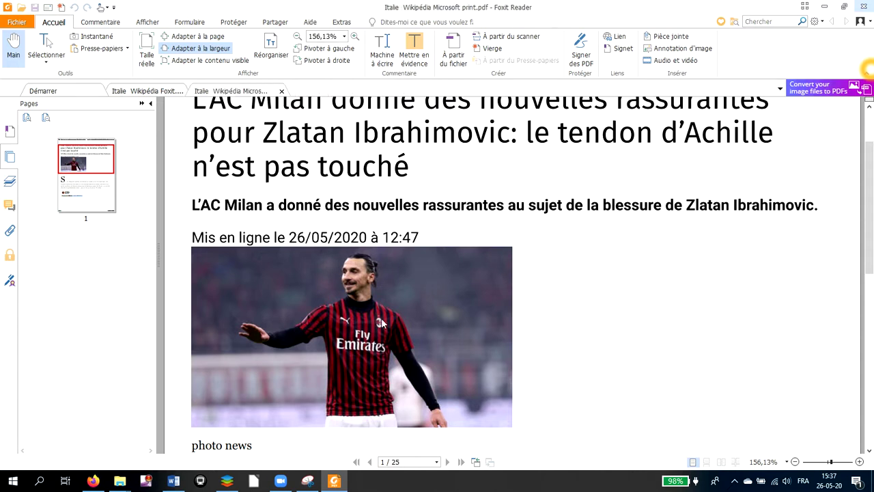
# Switch to Firefox and close the print preview to return to the AC Milan article page.
pyautogui.click(101, 478)
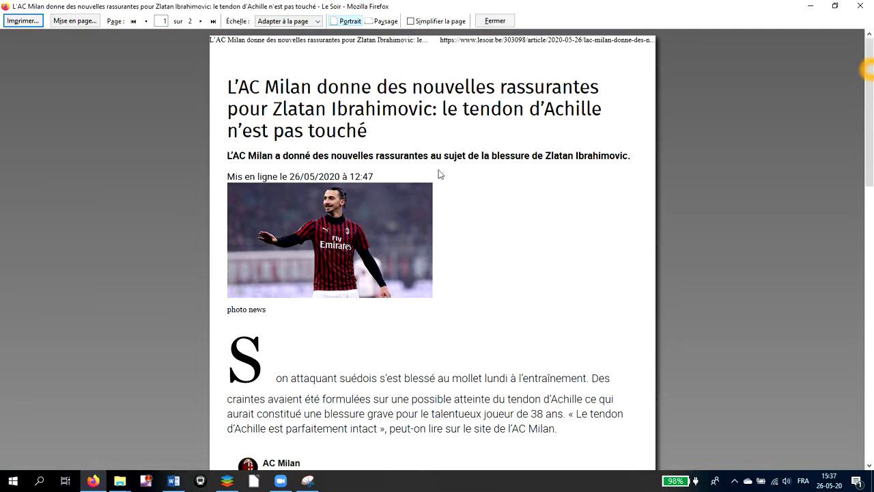
pyautogui.click(499, 25)
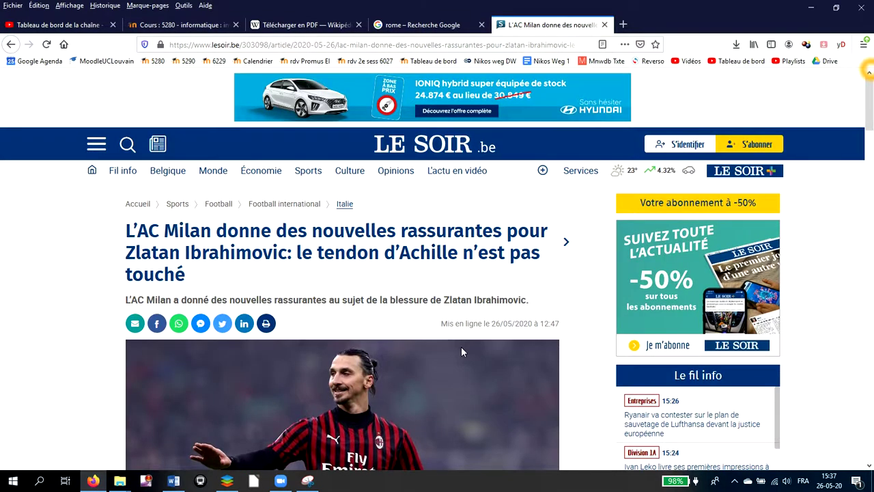
pyautogui.scroll(-3, 461, 353)
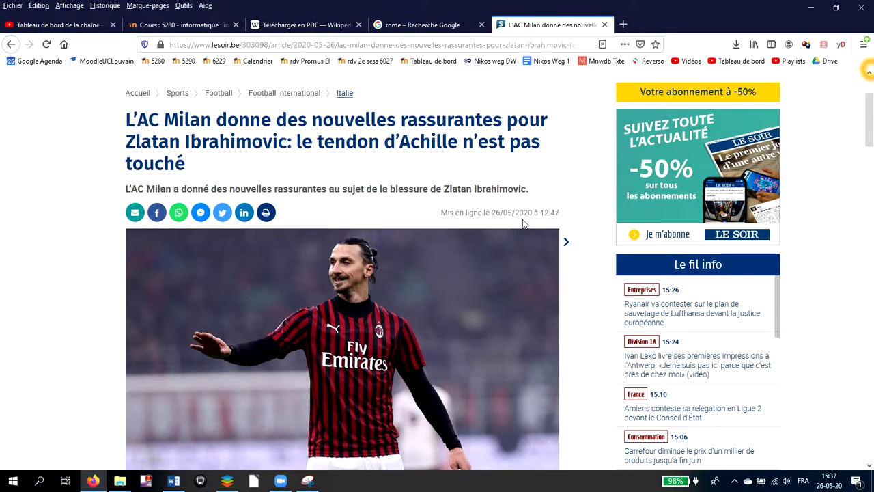
# Check where the browser offers a print command for the article page.
pyautogui.click(864, 48)
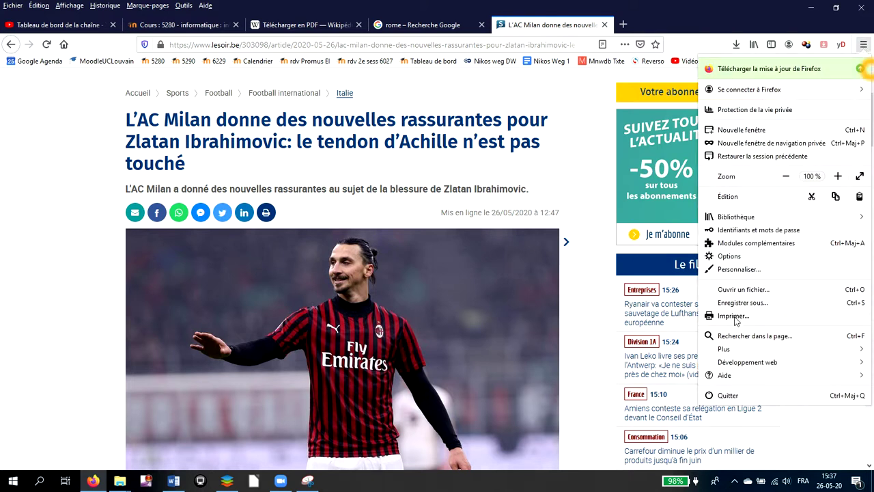
pyautogui.click(478, 172)
pyautogui.rightClick(478, 172)
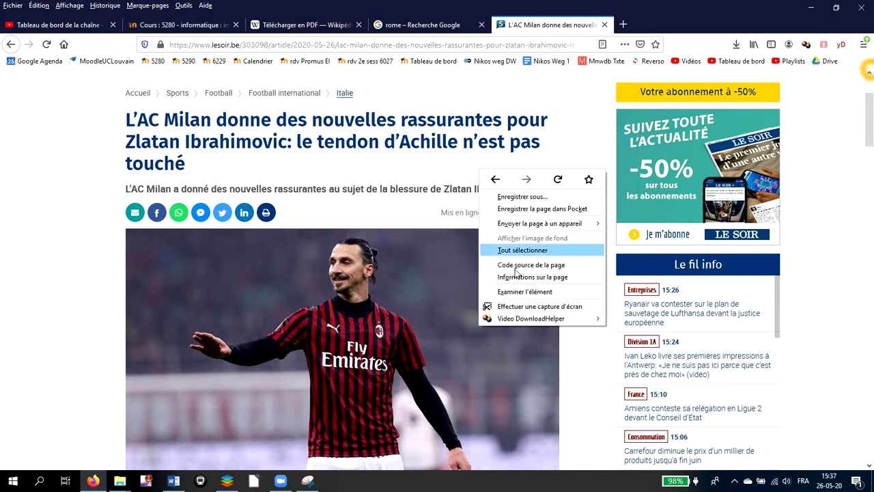
pyautogui.click(452, 177)
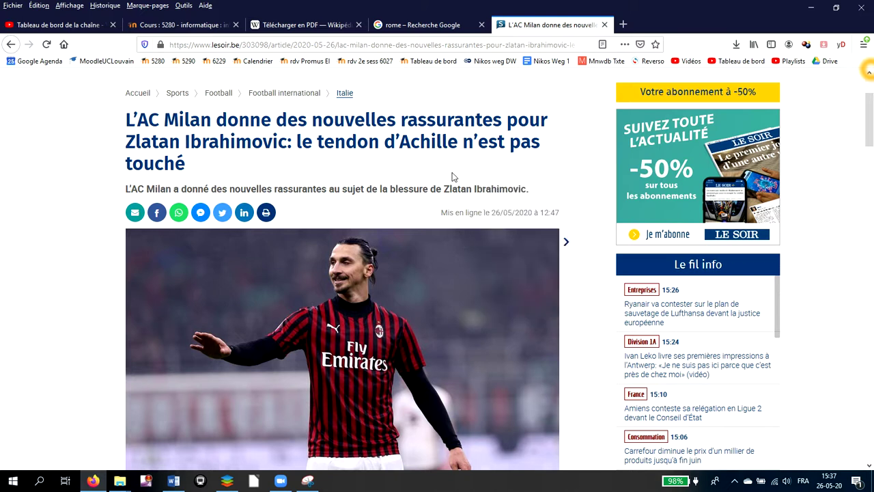